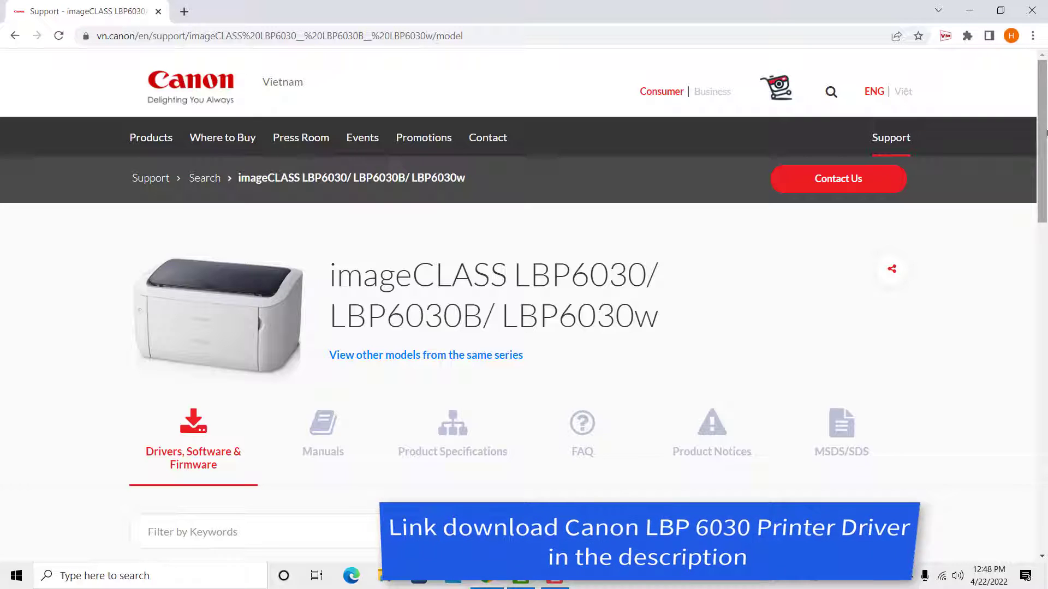
Filter Canon downloads to Windows 10 (x64) Drivers and open the 64-bit UFRII LT Ver.21.11 driver page
scroll(1045, 131, "down", 4)
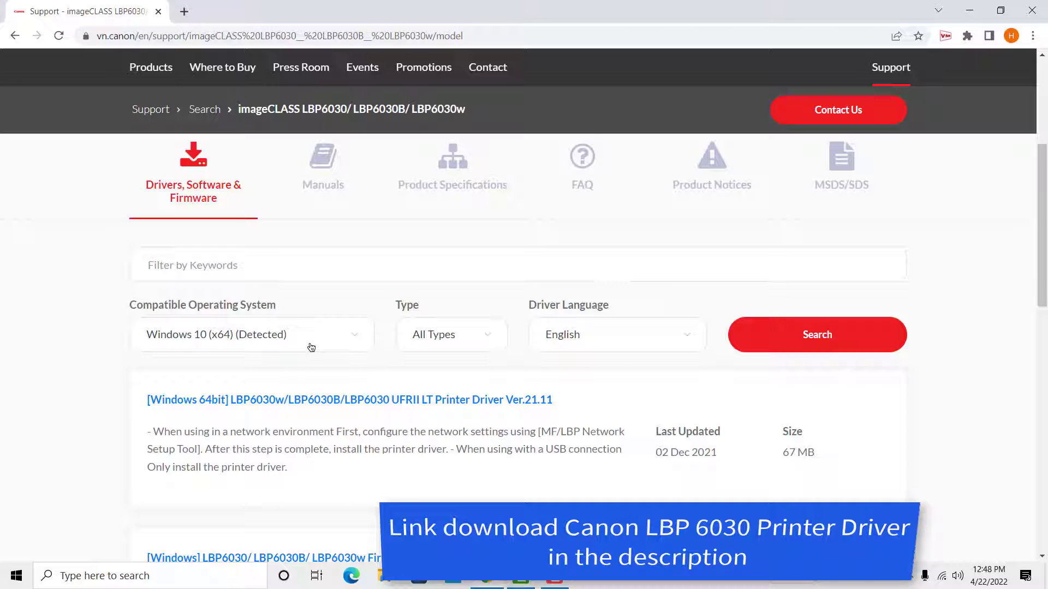
left_click(310, 345)
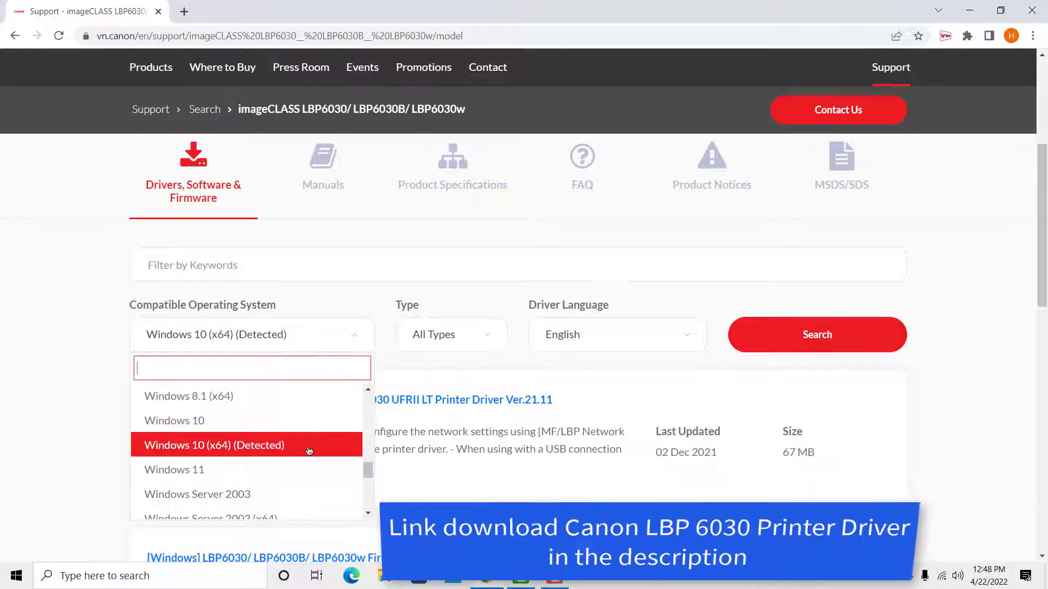
left_click(265, 454)
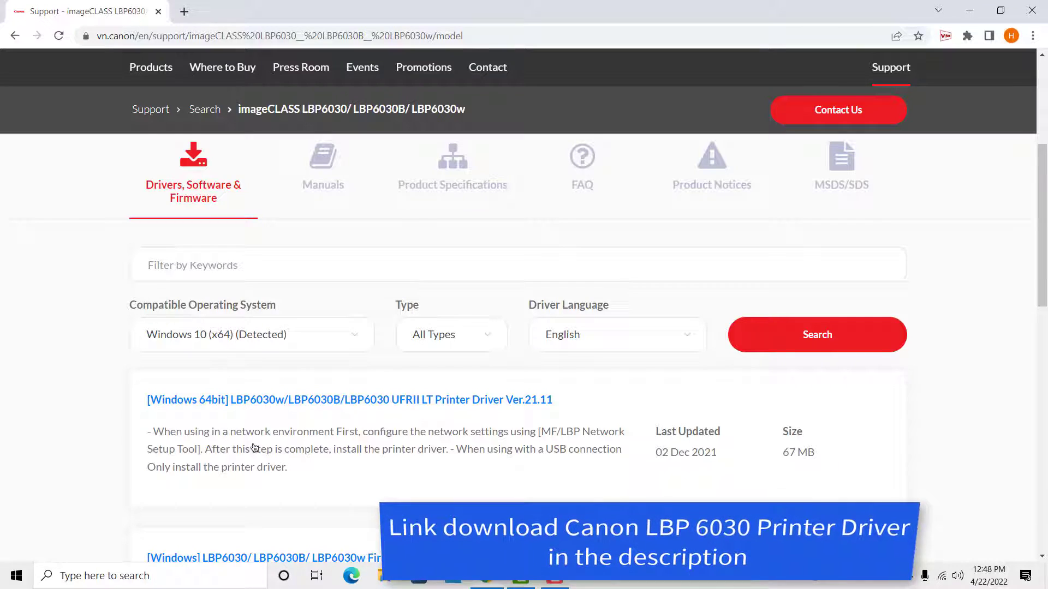
left_click(458, 340)
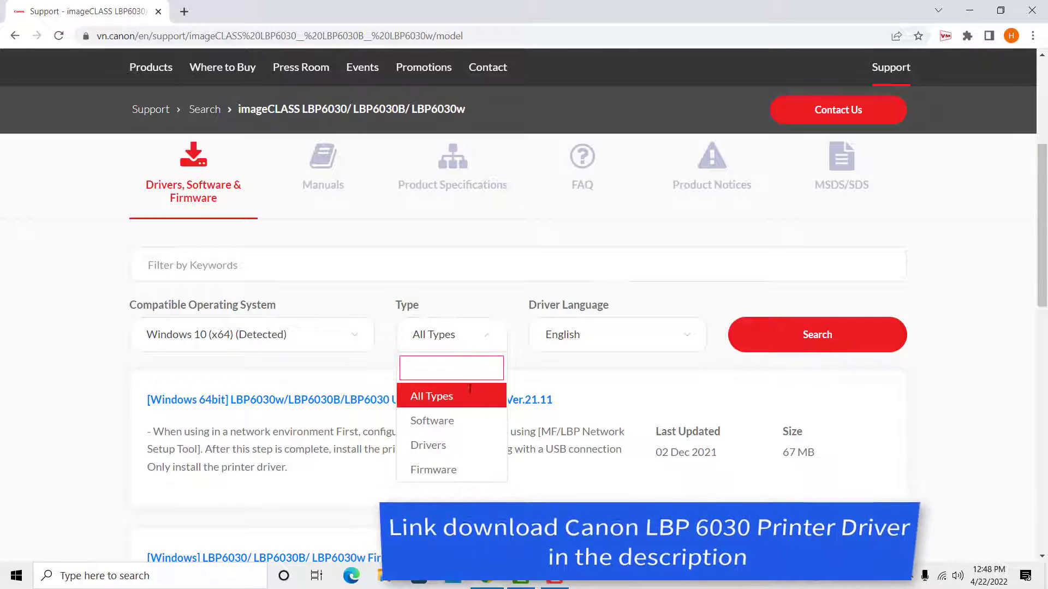
left_click(468, 445)
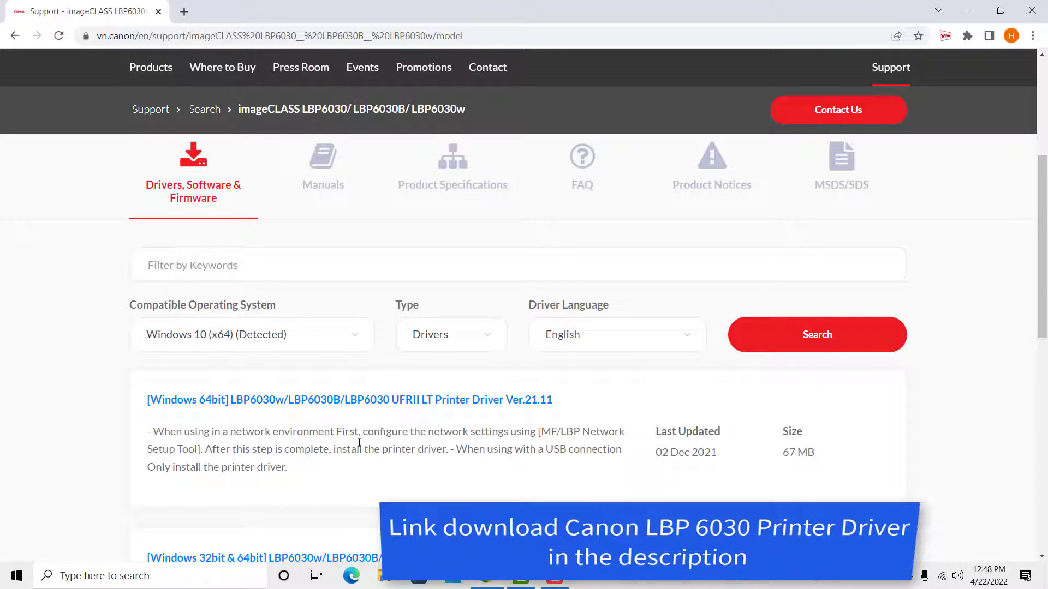
left_click(362, 404)
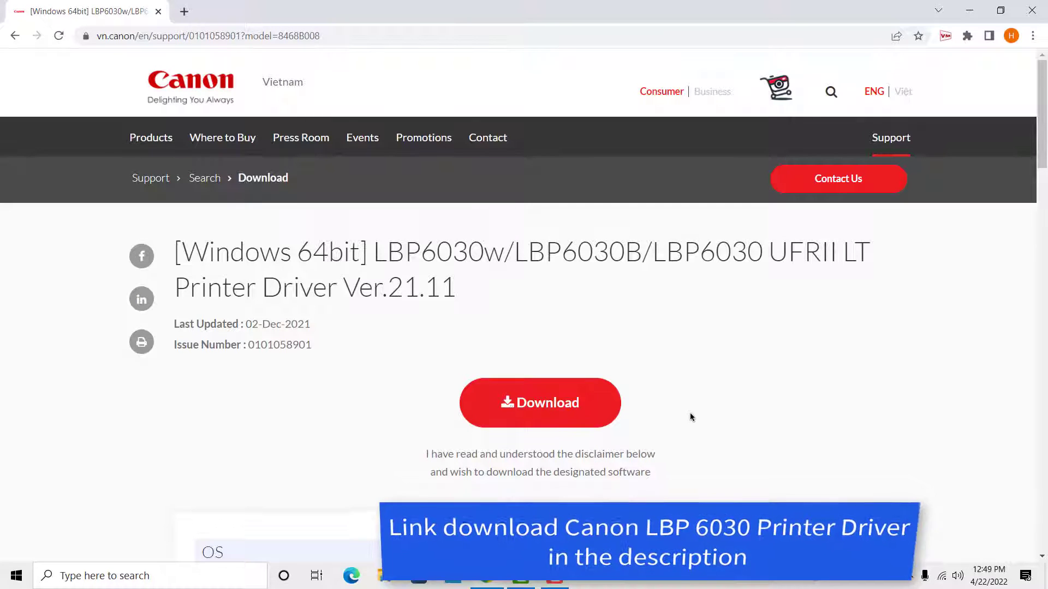
Accept the EULA to download the LBP6030_V2111_WP_EN installer, then bring up its download options
left_click(573, 413)
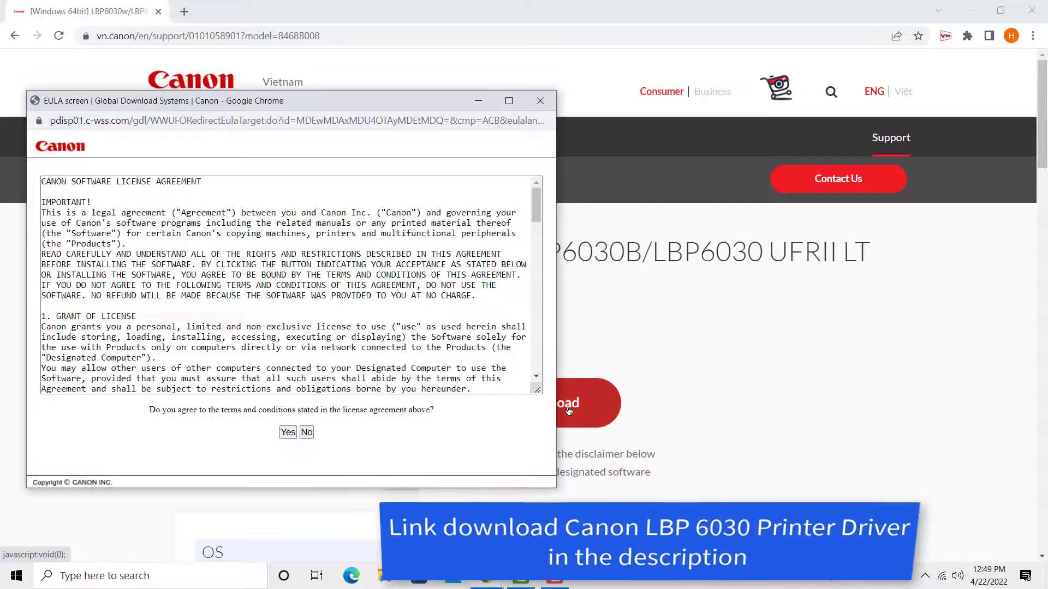
left_click(287, 433)
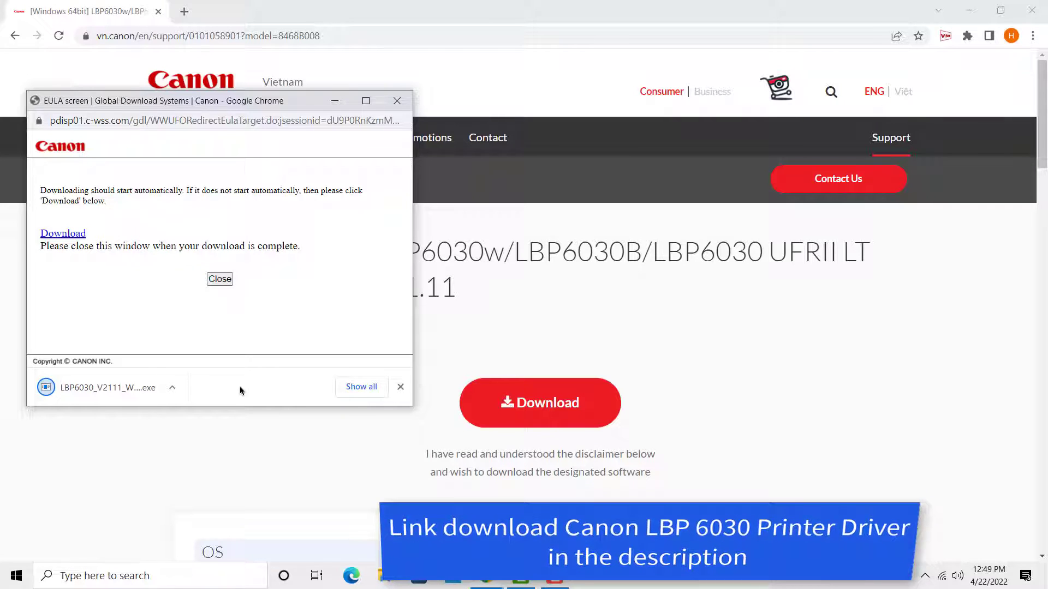
left_click(172, 389)
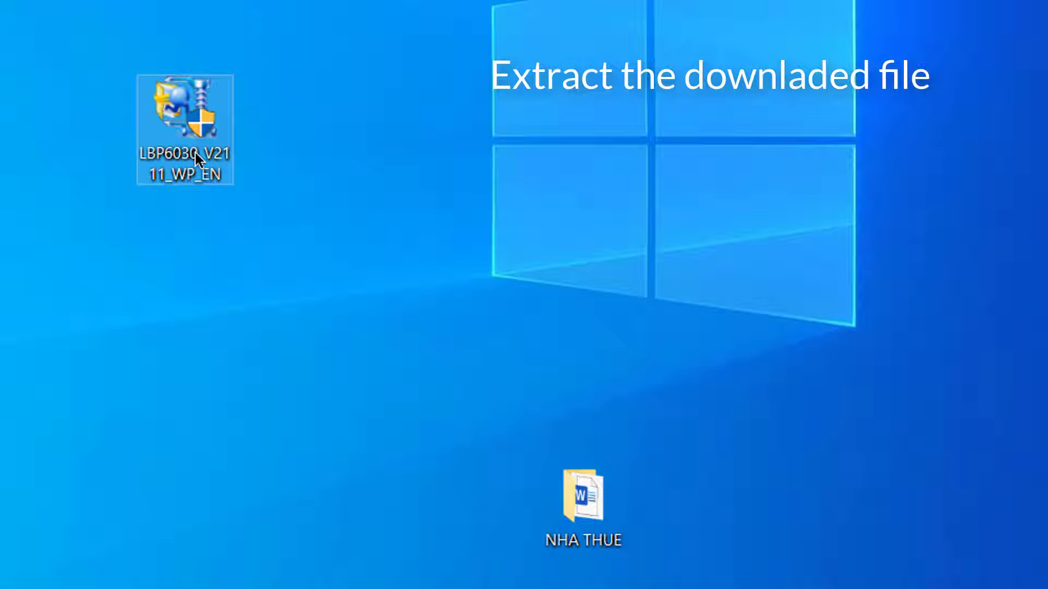
Extract the installer with WinRAR into LBP6030_V2111_WP_EN and browse to UFRII\uk_eng\x64
right_click(207, 169)
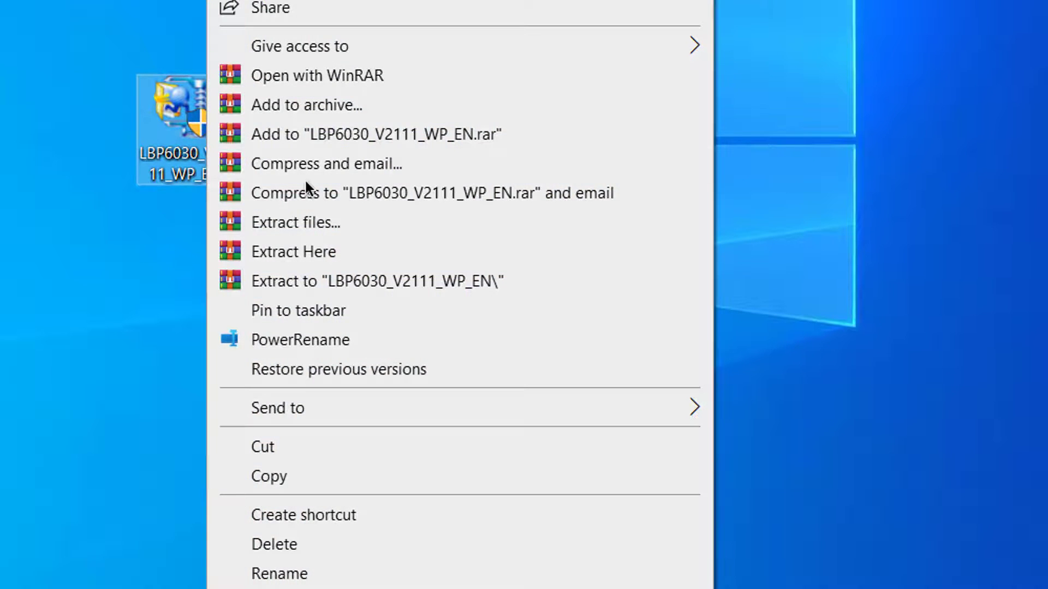
left_click(440, 281)
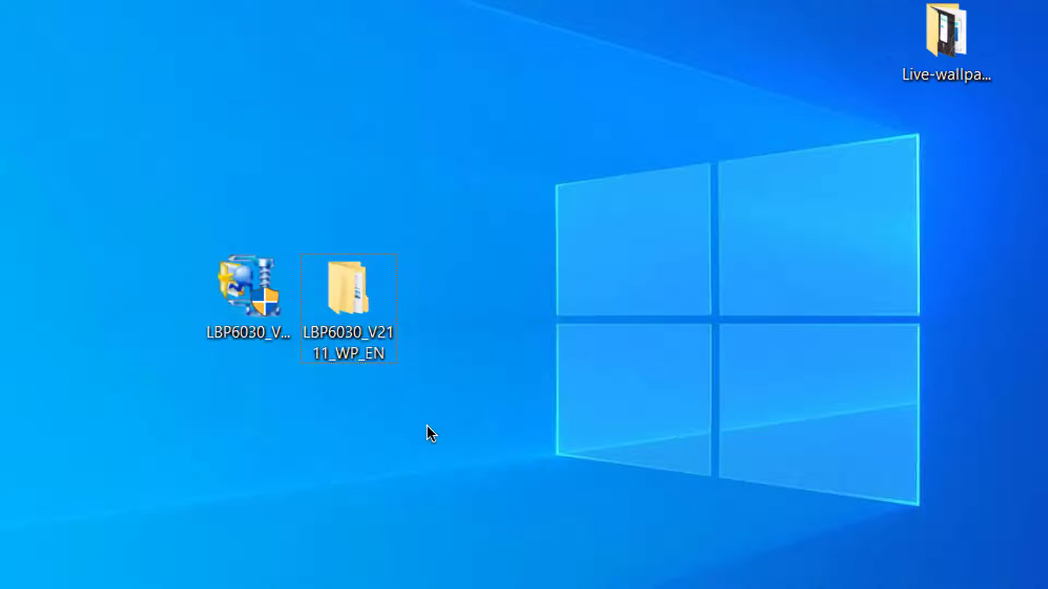
double_click(366, 310)
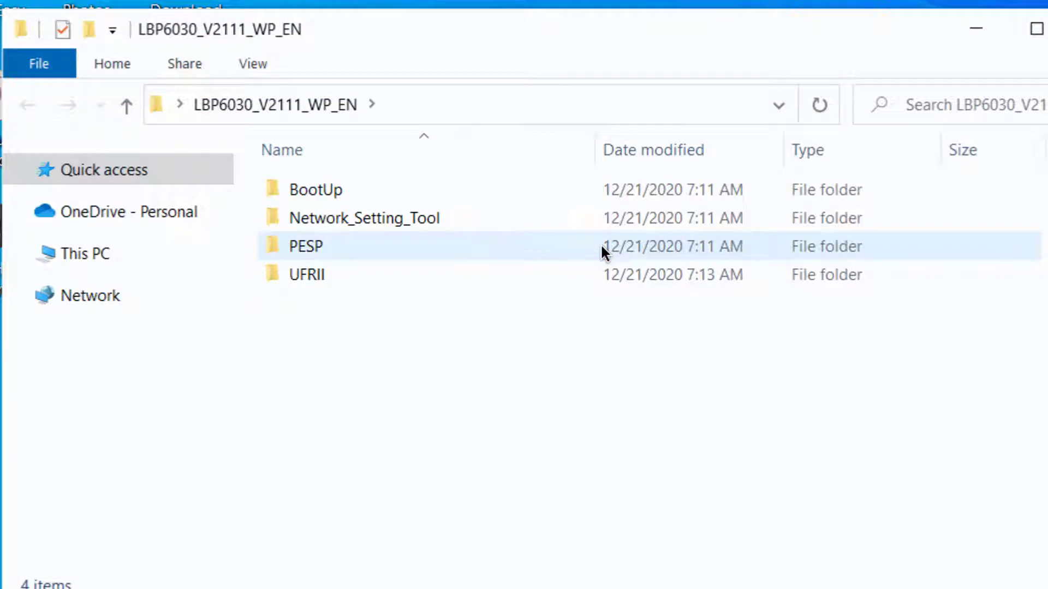
double_click(378, 286)
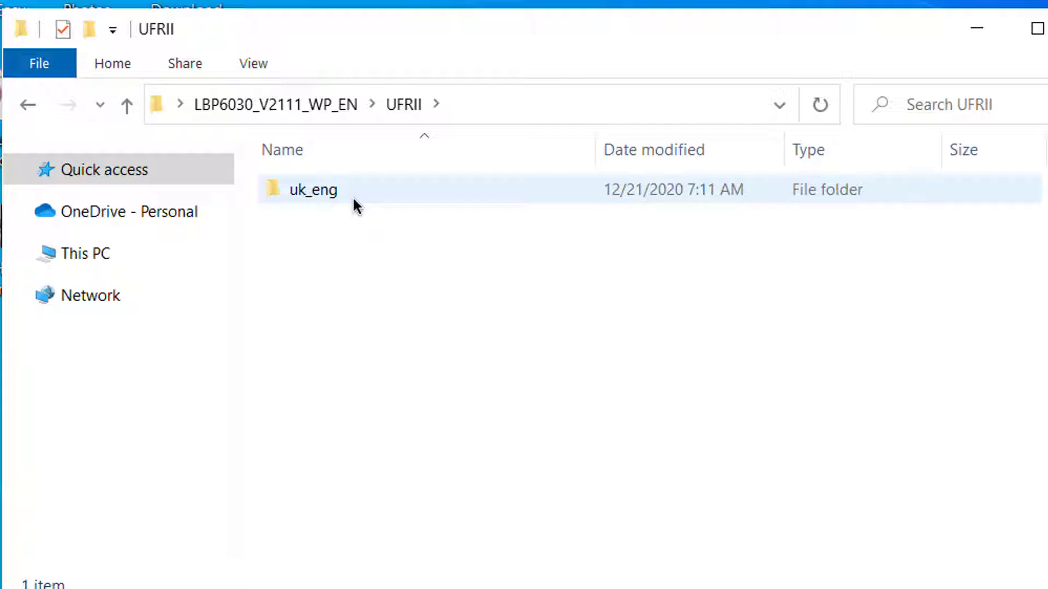
double_click(355, 206)
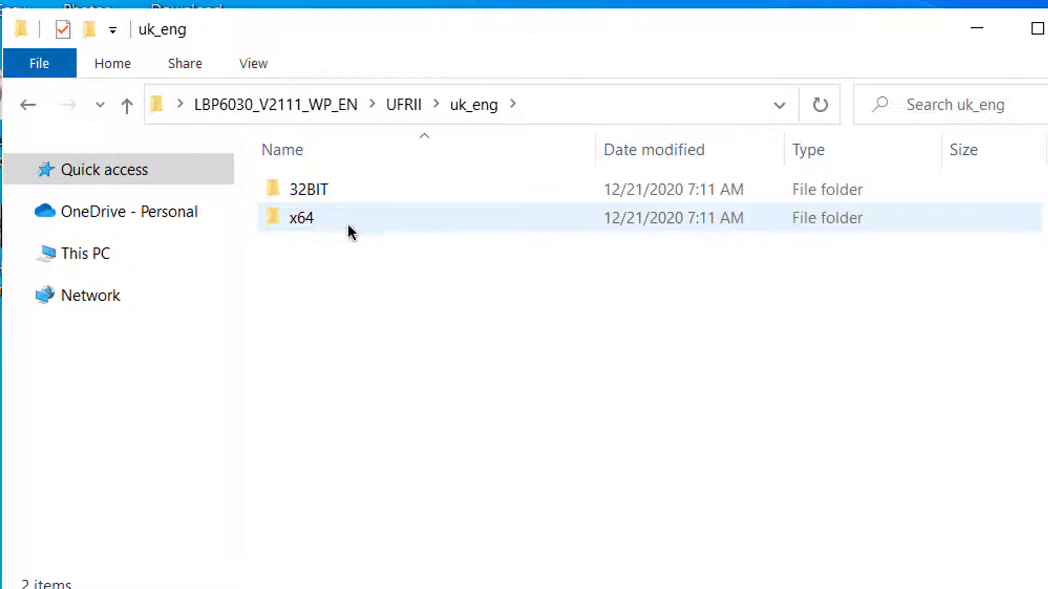
double_click(348, 218)
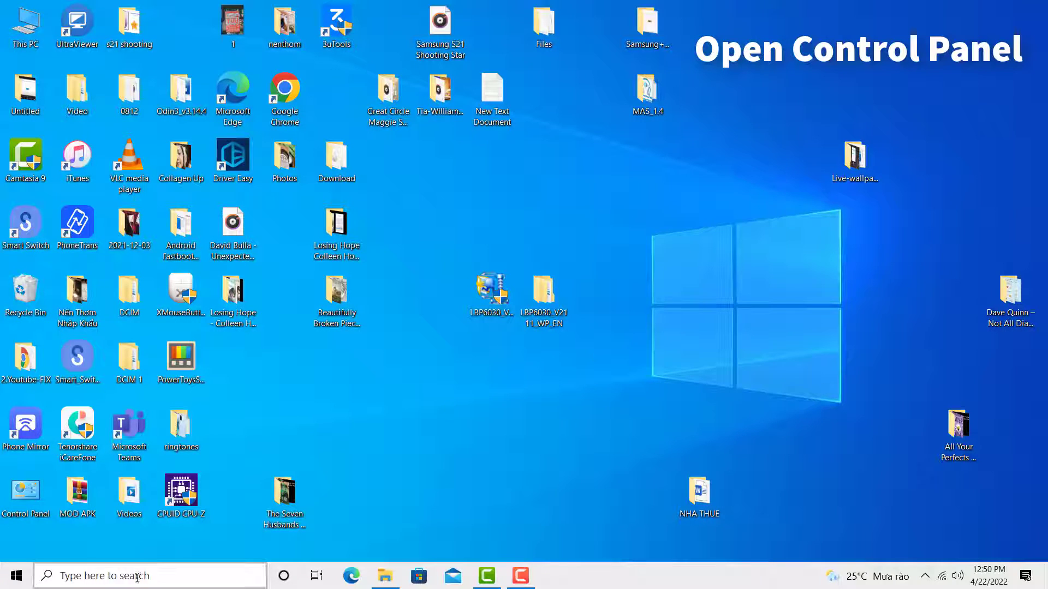
Launch Control Panel by searching 'control panel' from the taskbar
left_click(137, 578)
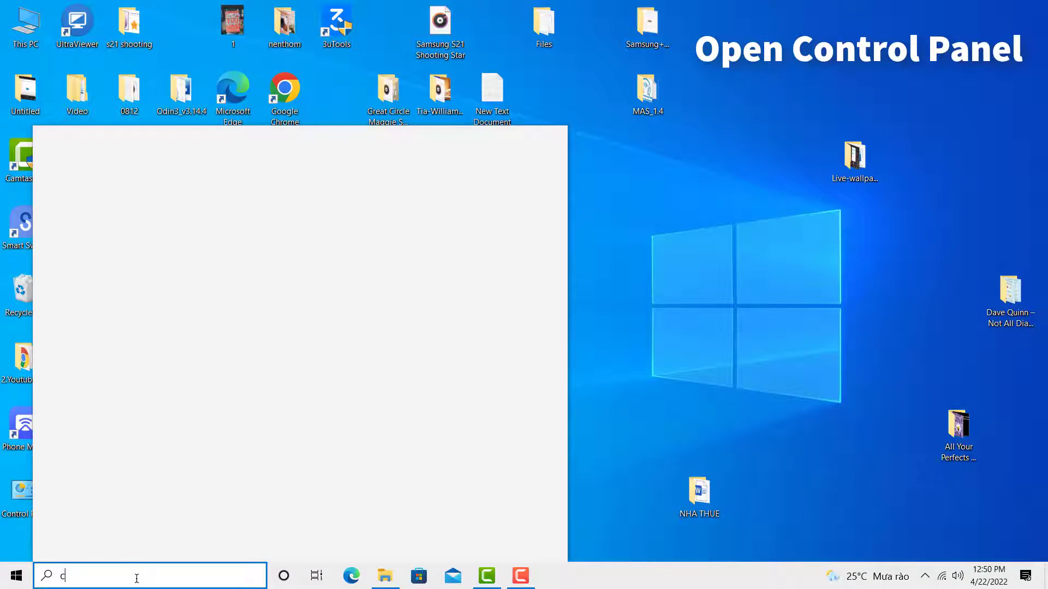
type("control panel")
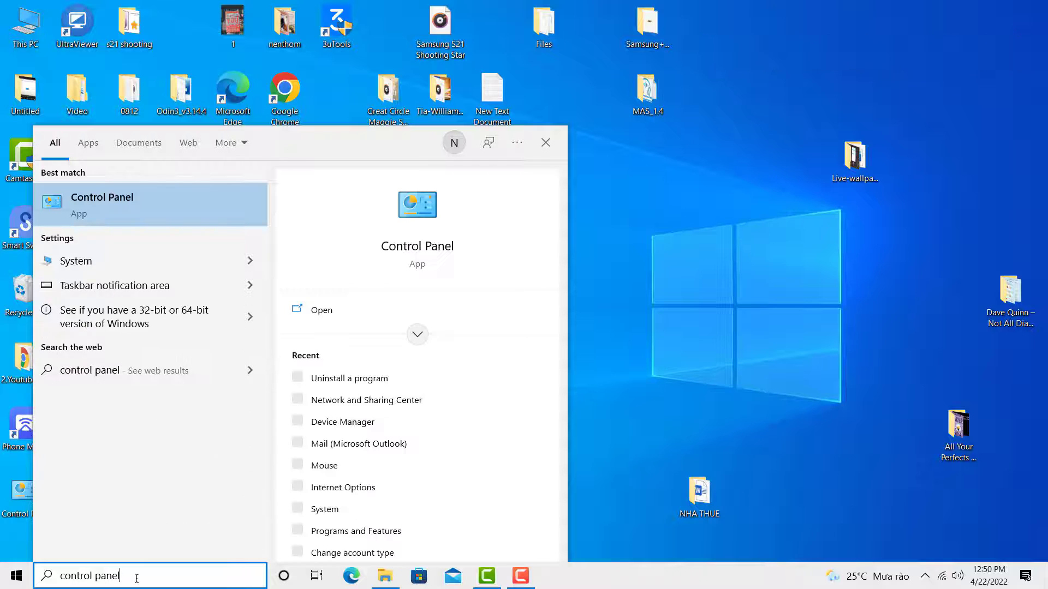
left_click(104, 204)
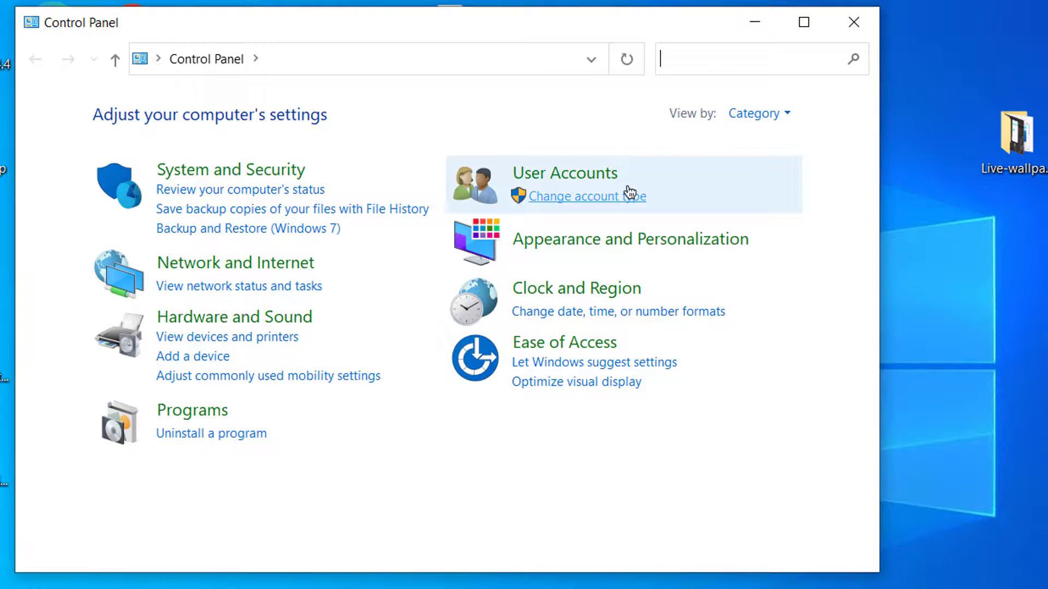
View Control Panel items as Large icons and go to Devices and Printers
left_click(752, 121)
left_click(815, 172)
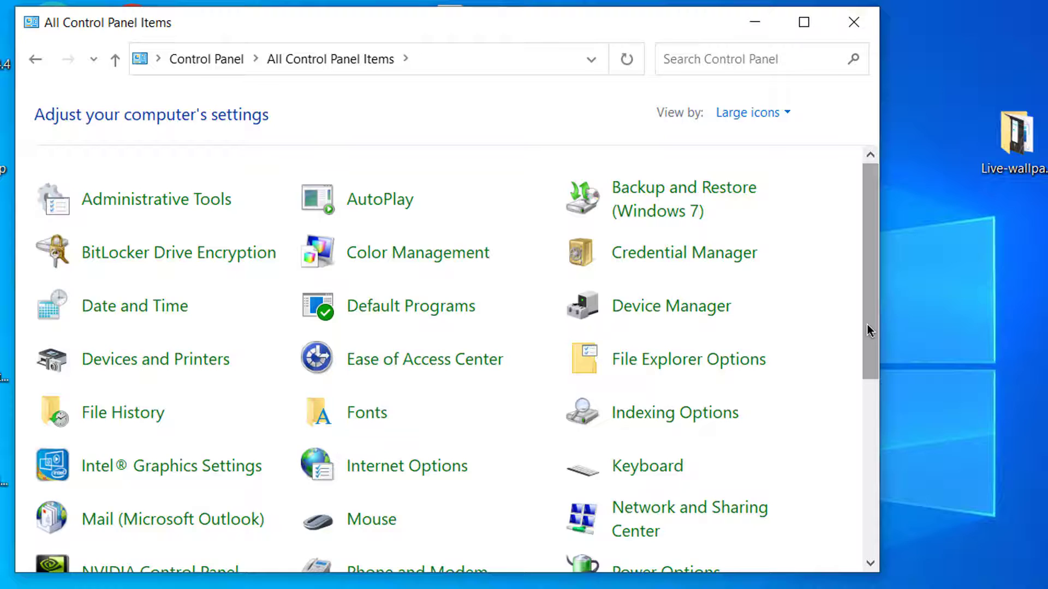
mouse_move(867, 324)
left_mouse_down()
mouse_move(884, 376)
mouse_move(879, 322)
left_mouse_up()
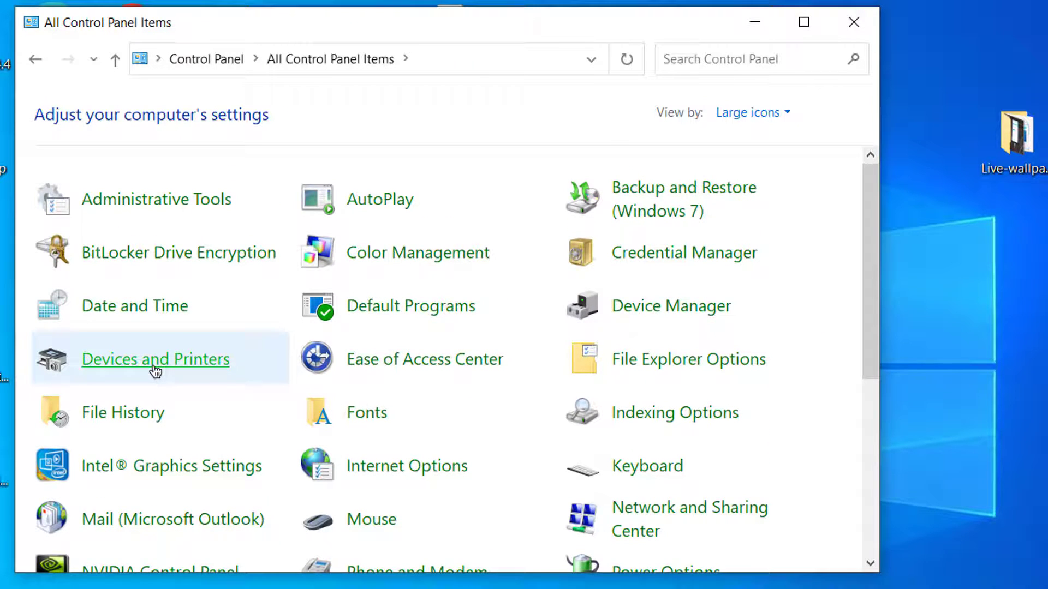
left_click(156, 360)
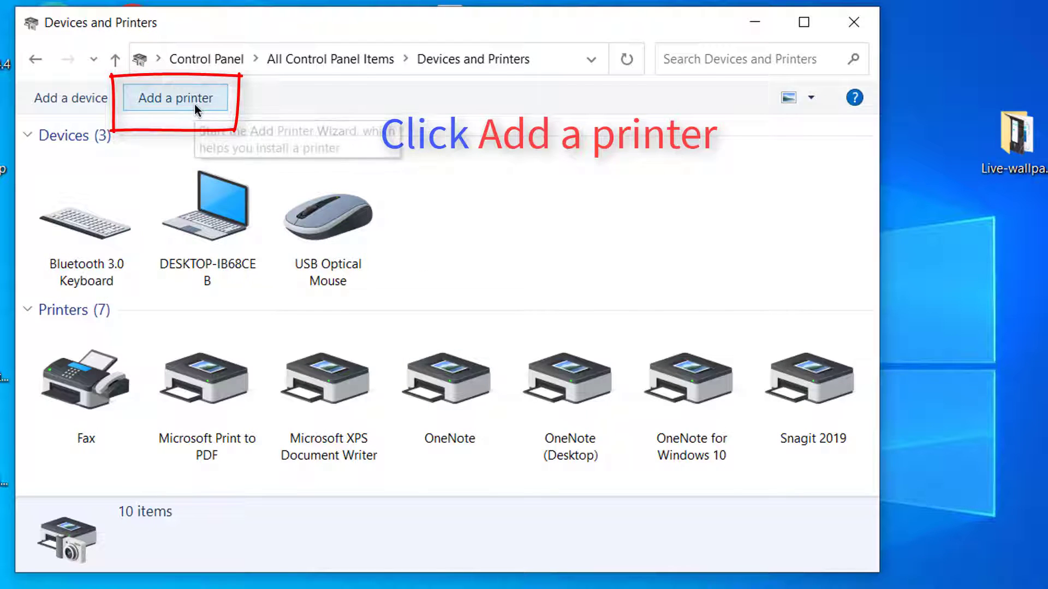
Add a device, then choose to add a local printer with manual settings since it isn't listed
left_click(195, 103)
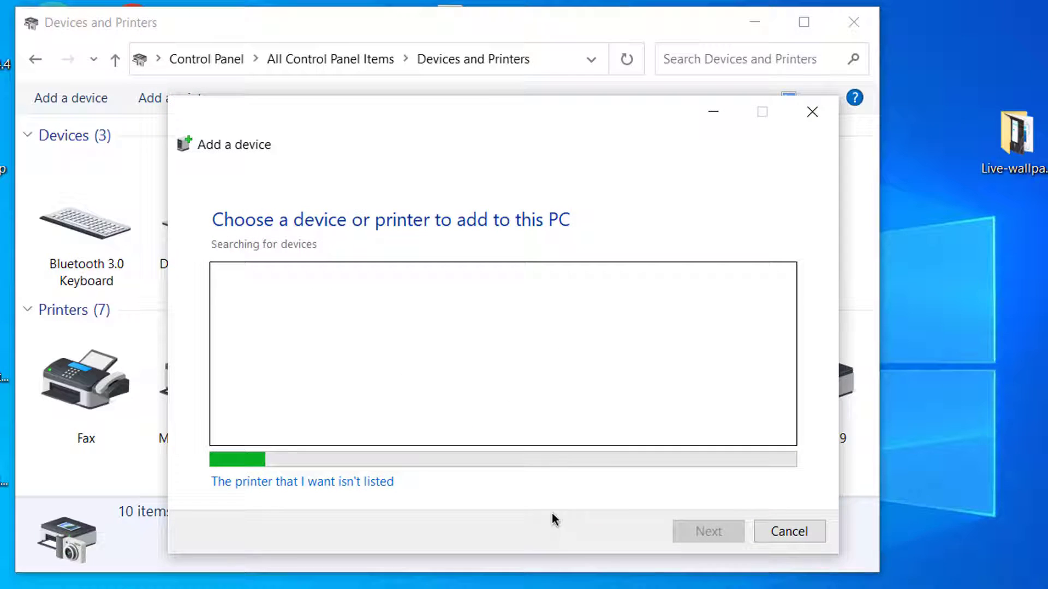
left_click(375, 484)
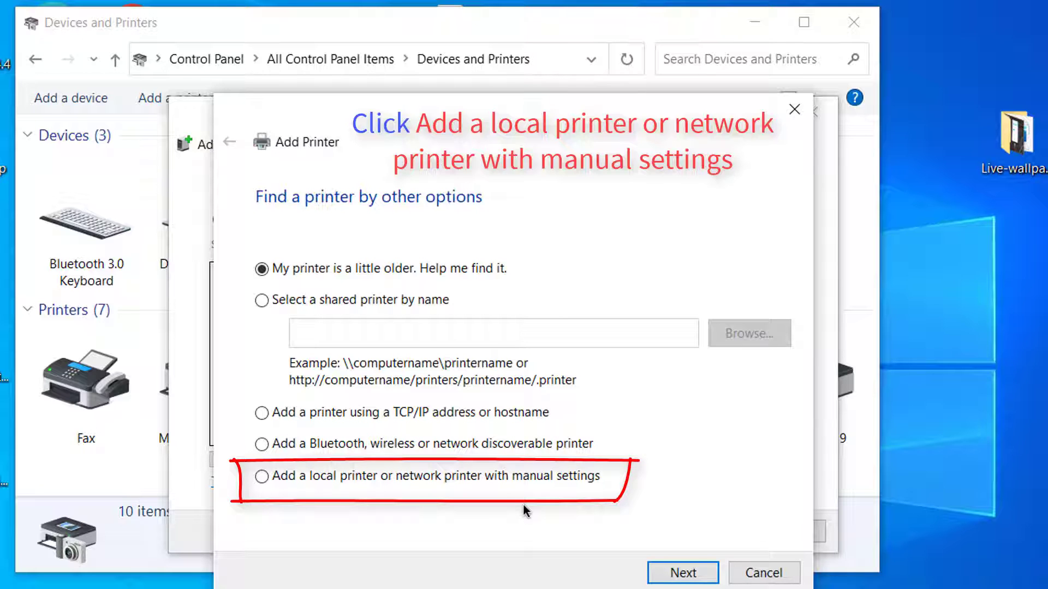
left_click(290, 478)
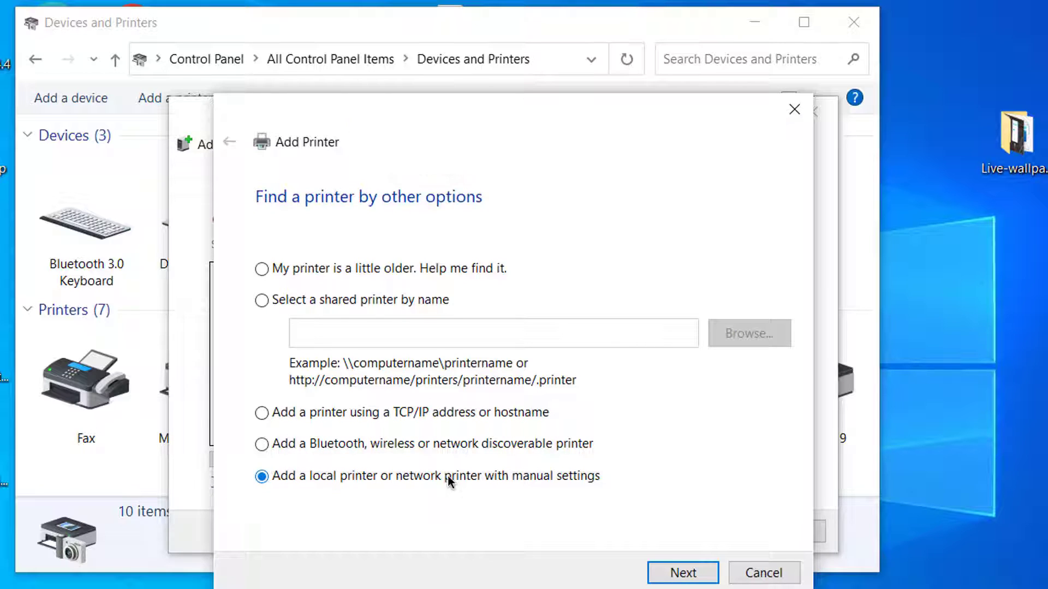
left_click(701, 578)
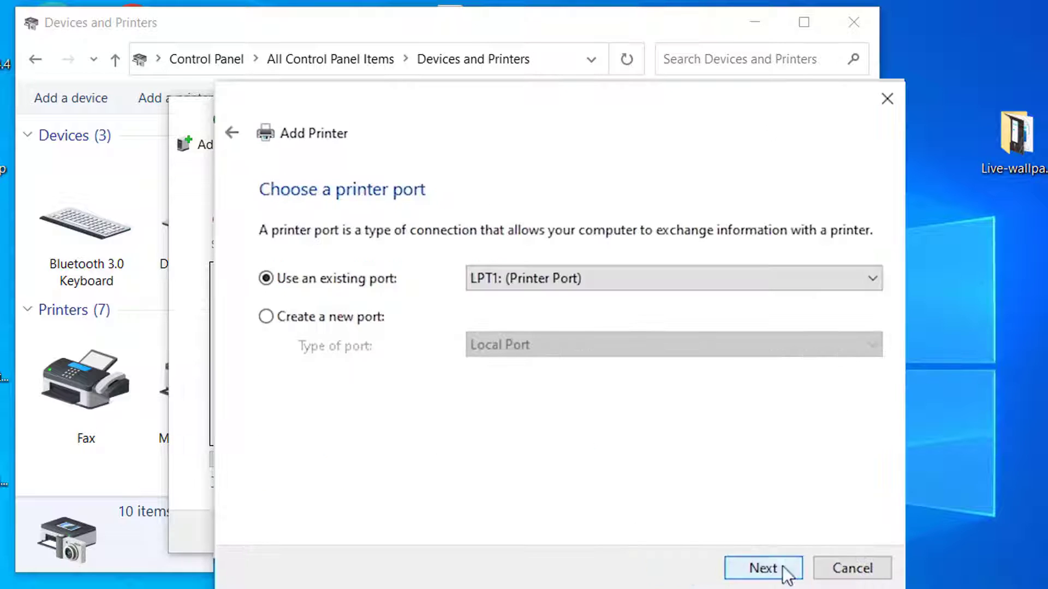
Use the existing USB001 virtual USB port for the printer
left_click(661, 281)
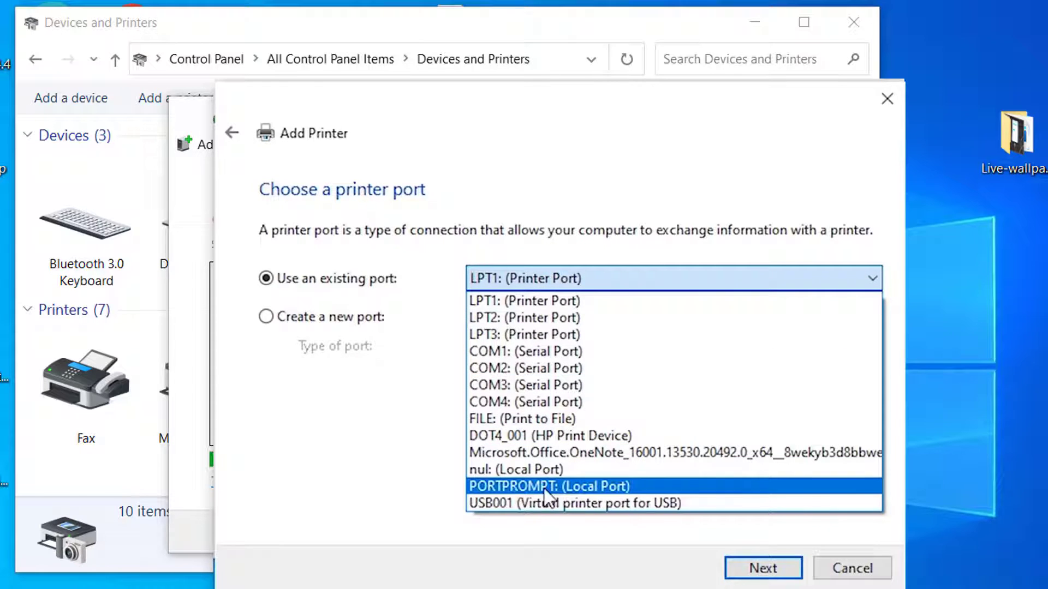
left_click(540, 503)
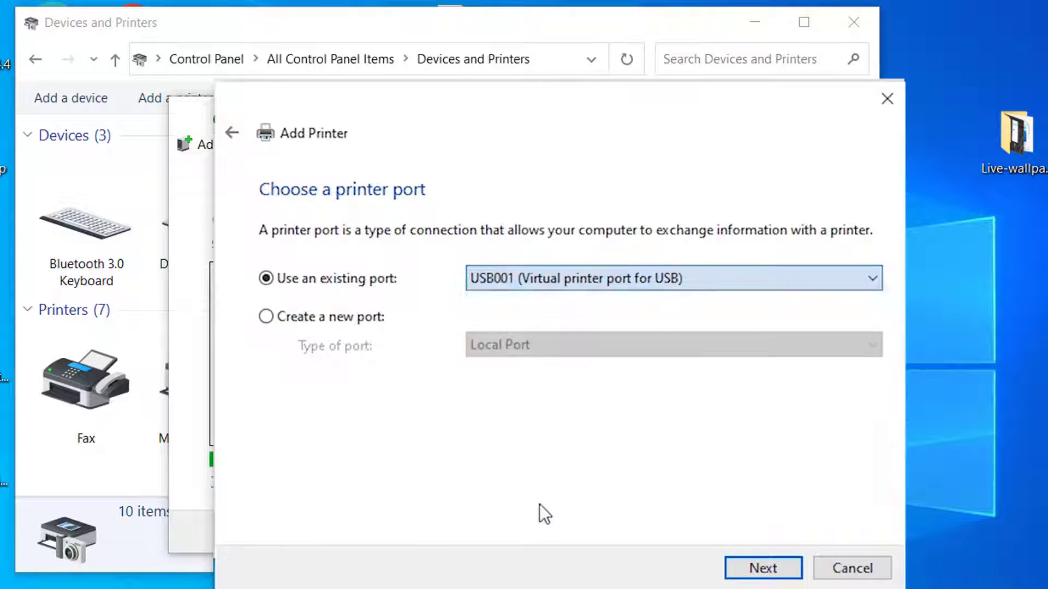
left_click(739, 573)
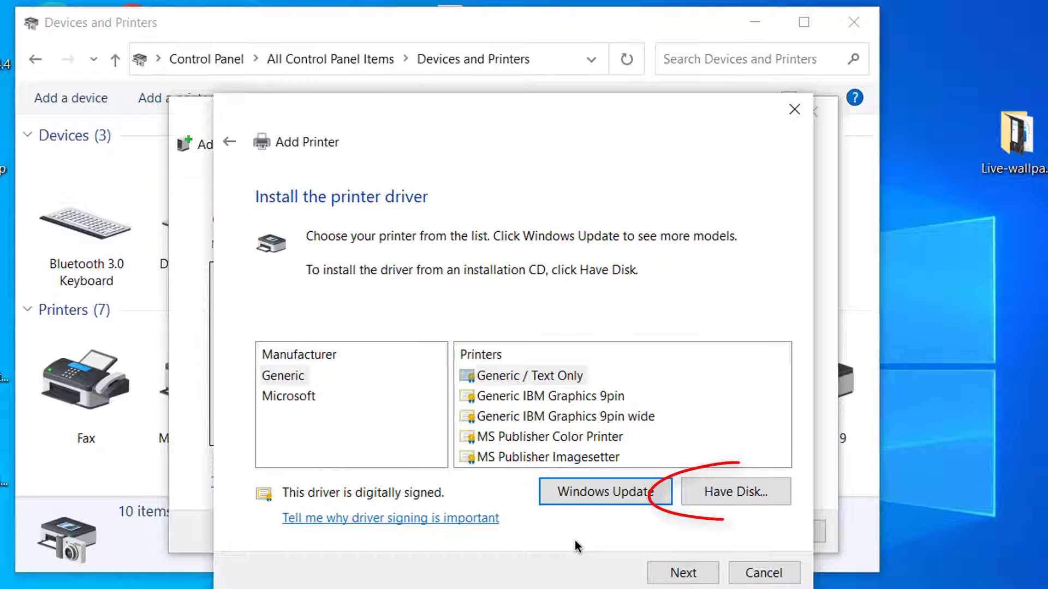
Via Have Disk, pick CNLB0KA64 from Desktop\LBP6030_V2111_WP_EN\UFRII\uk_eng\x64\Driver
left_click(716, 495)
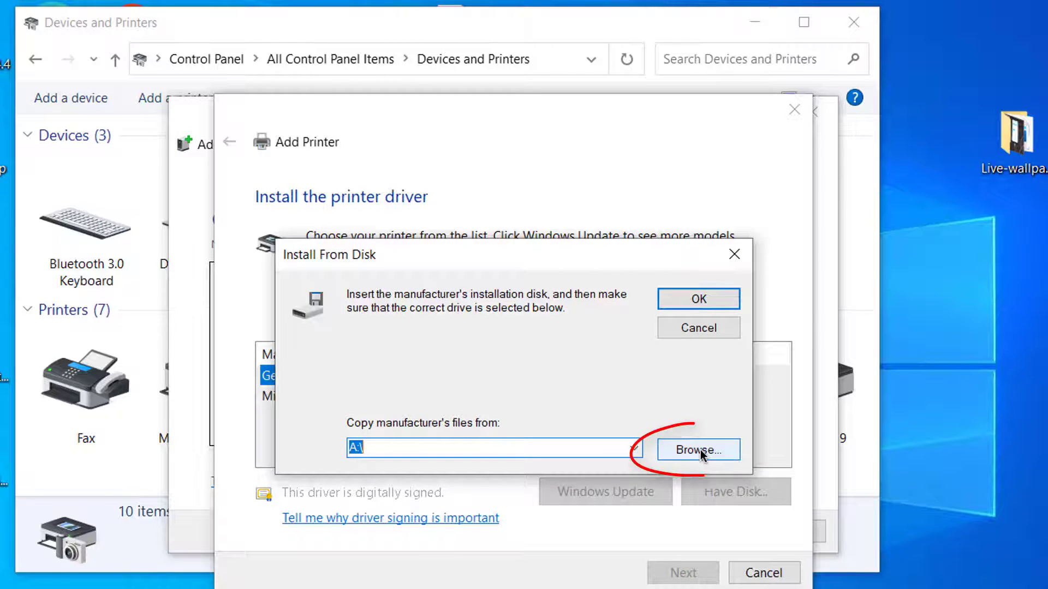
left_click(700, 450)
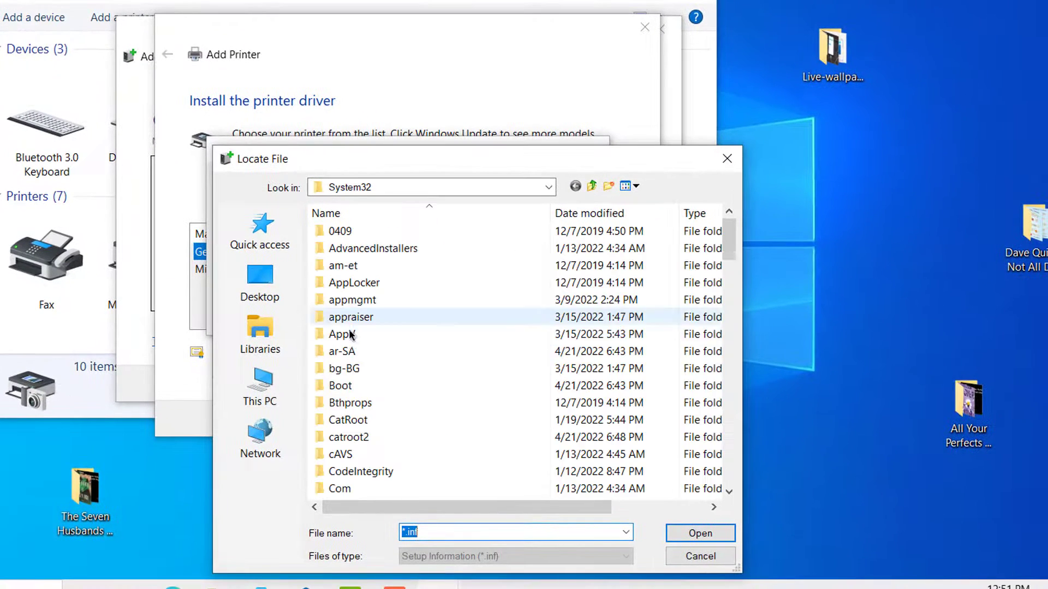
left_click(273, 290)
left_click_drag(727, 289, 723, 392)
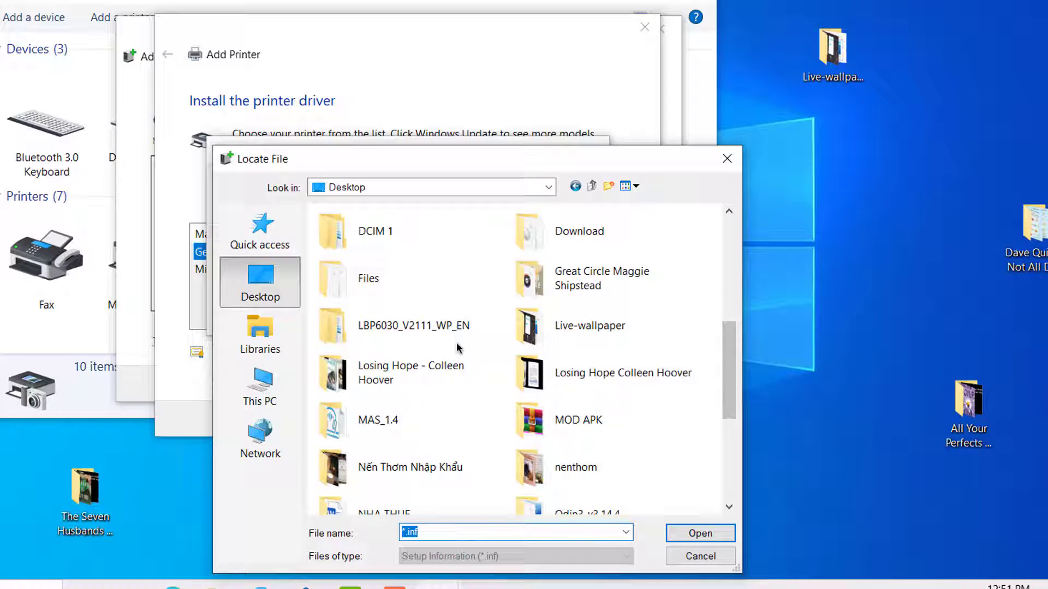
double_click(408, 325)
double_click(349, 283)
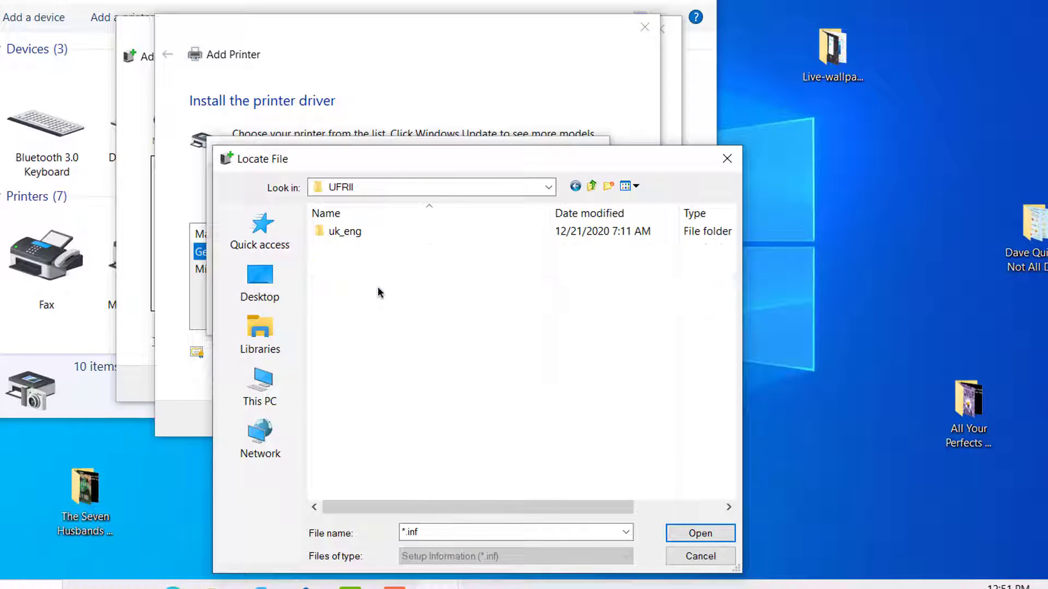
double_click(345, 231)
double_click(382, 247)
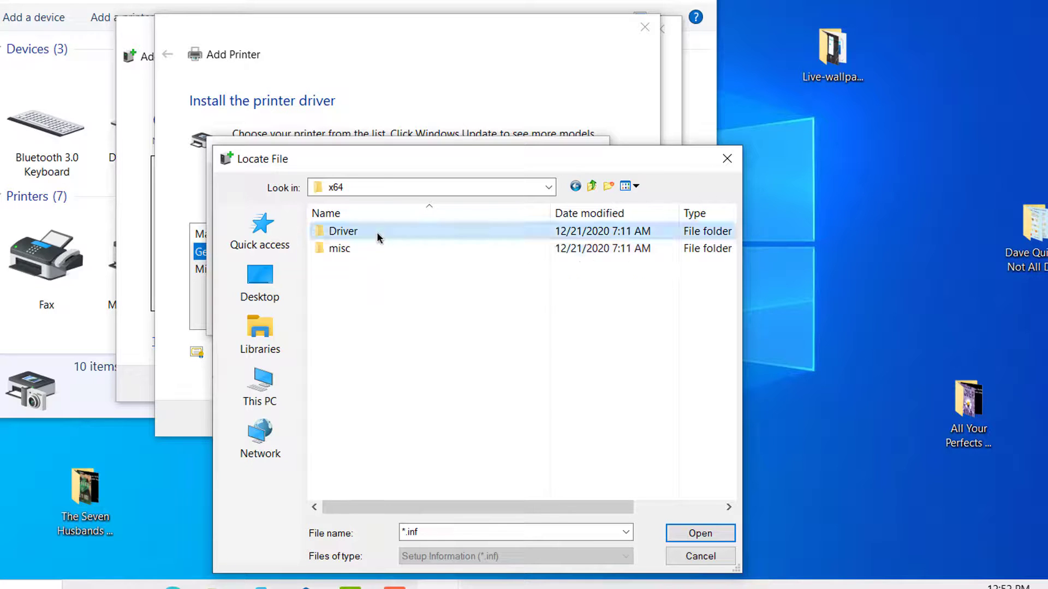
double_click(376, 231)
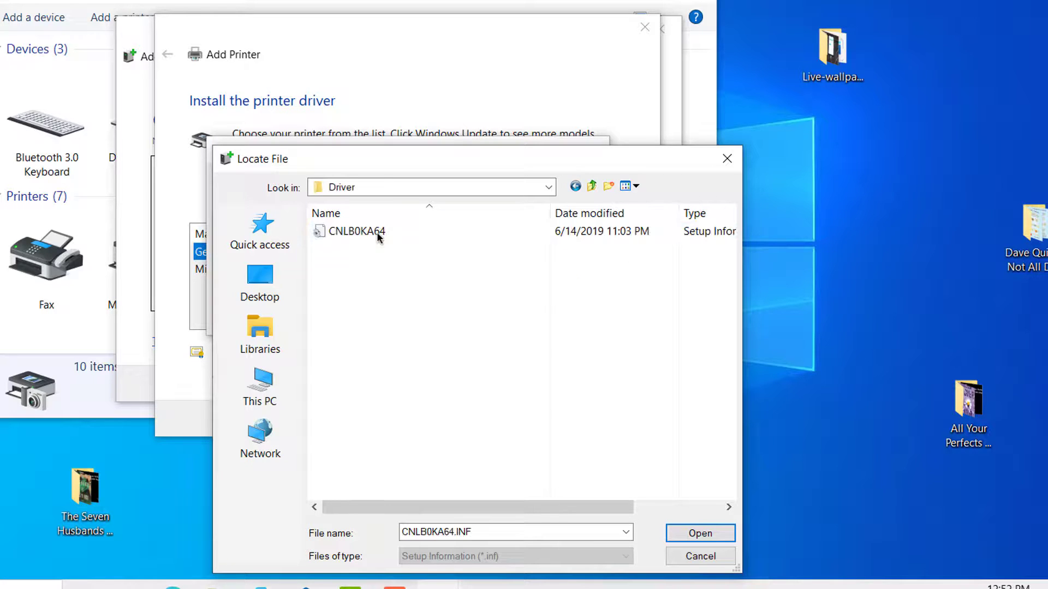
double_click(410, 236)
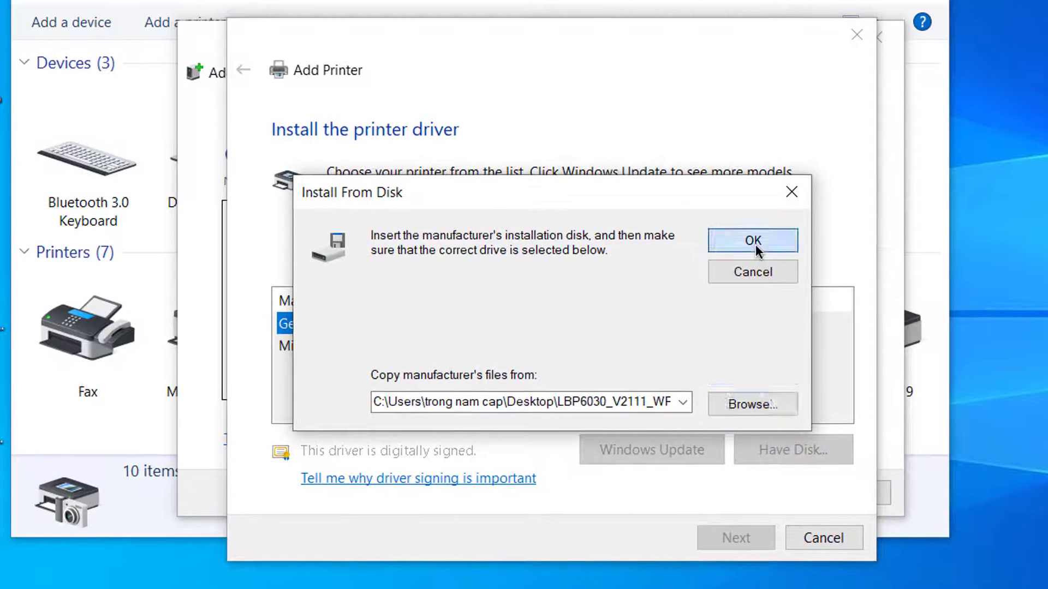
Install the Canon LBP6030/6040/6018L driver, keeping its suggested printer name
left_click(755, 244)
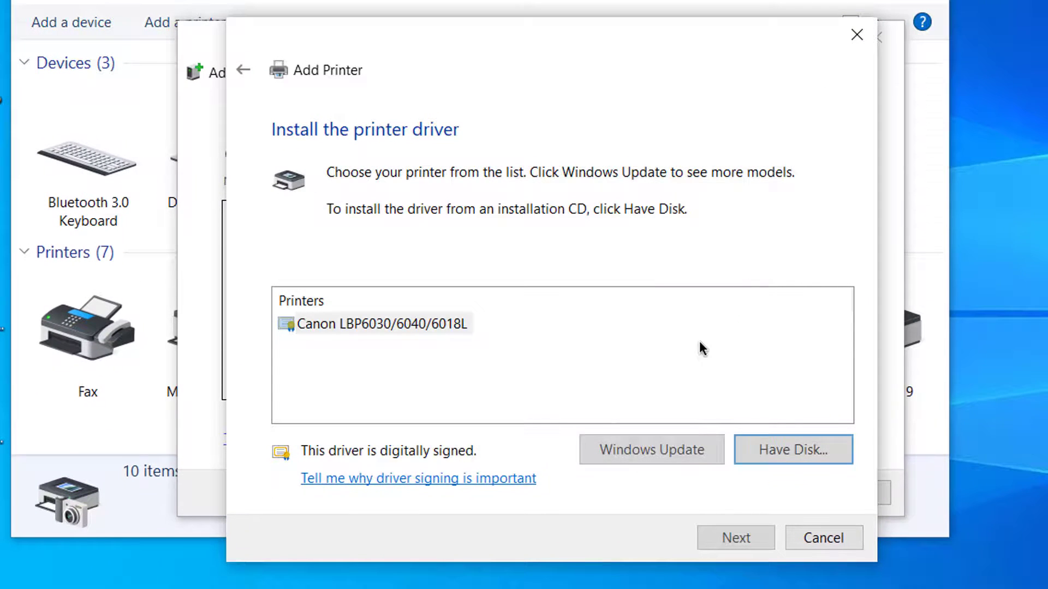
left_click(464, 328)
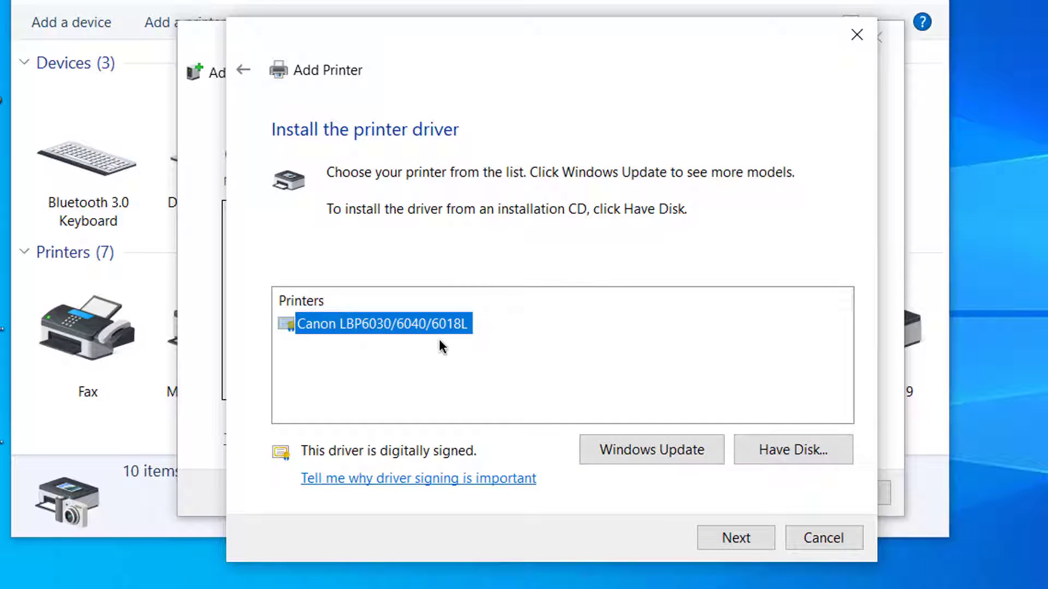
left_click(745, 540)
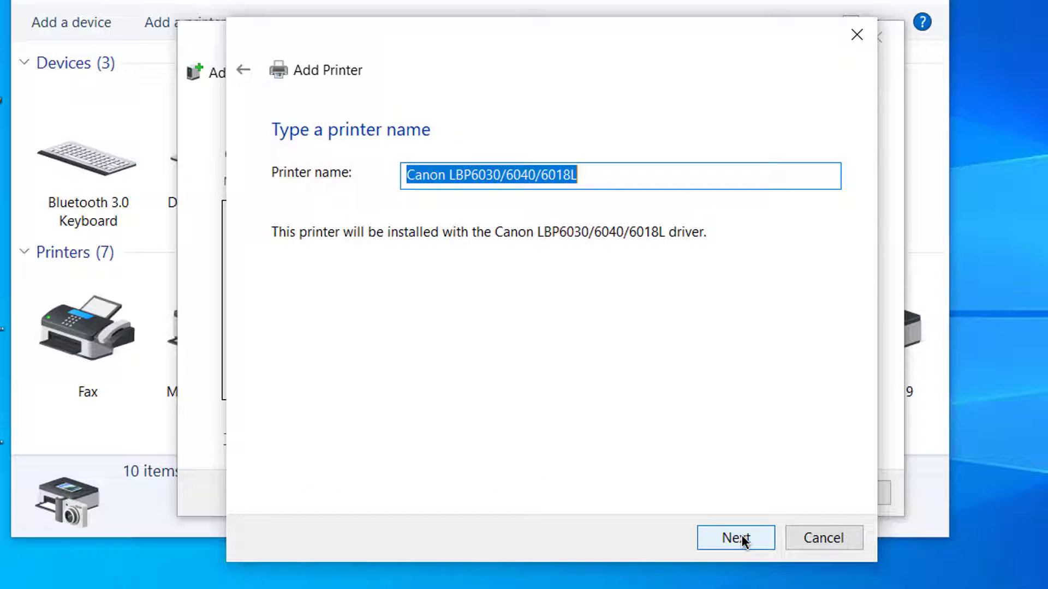
left_click(582, 175)
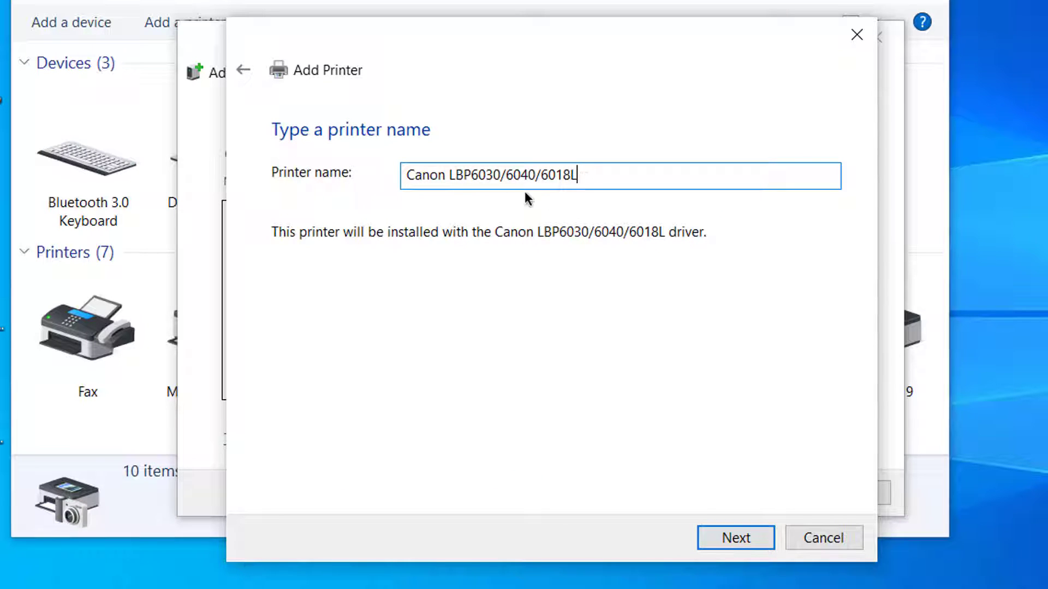
left_click(747, 540)
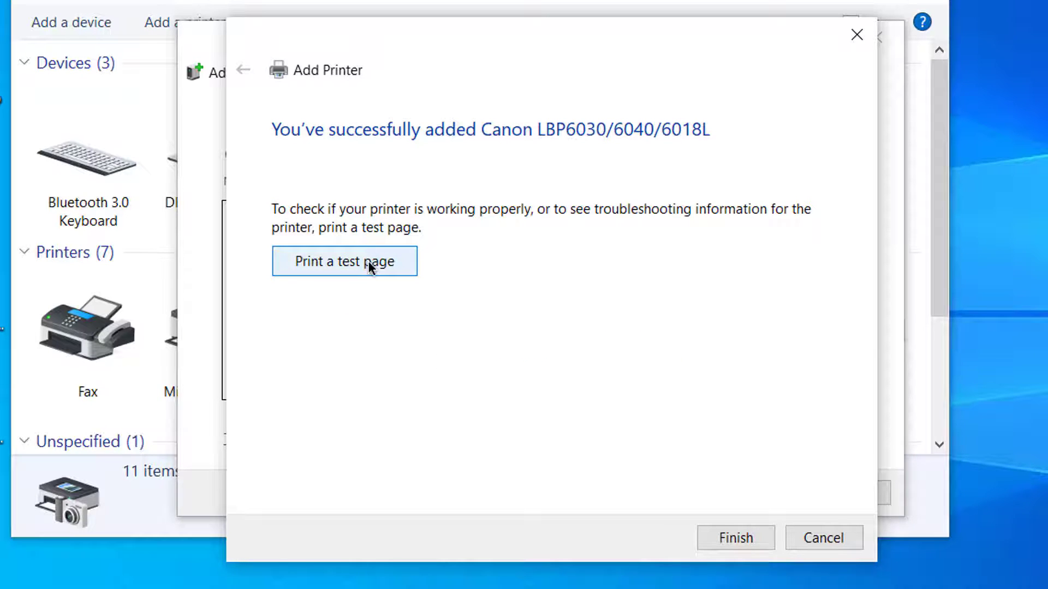
Close the wizard and select the new Canon printer in Devices and Printers
left_click(752, 543)
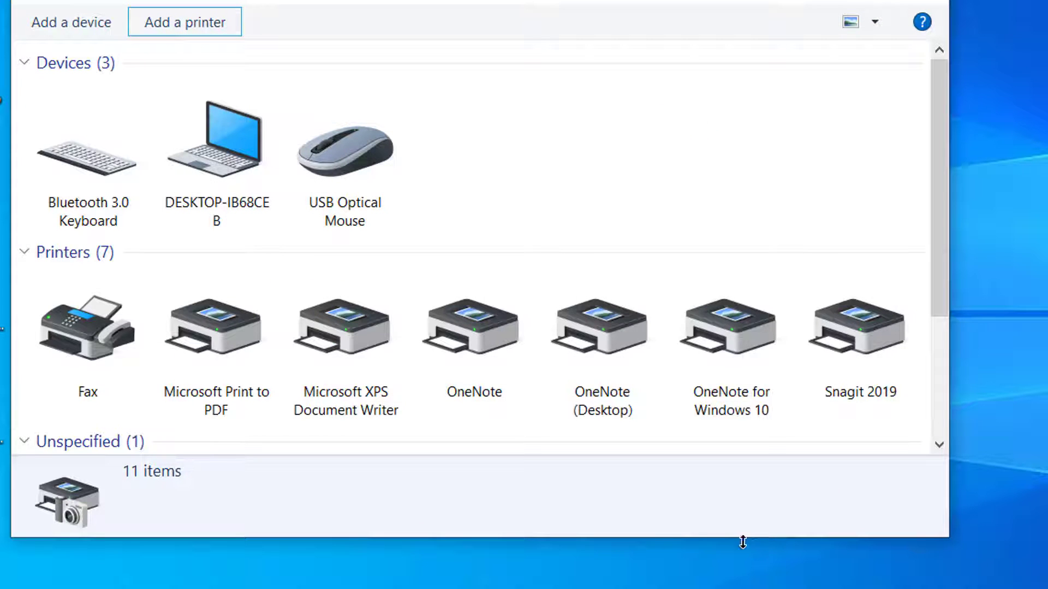
left_click_drag(933, 269, 944, 402)
left_click(131, 414)
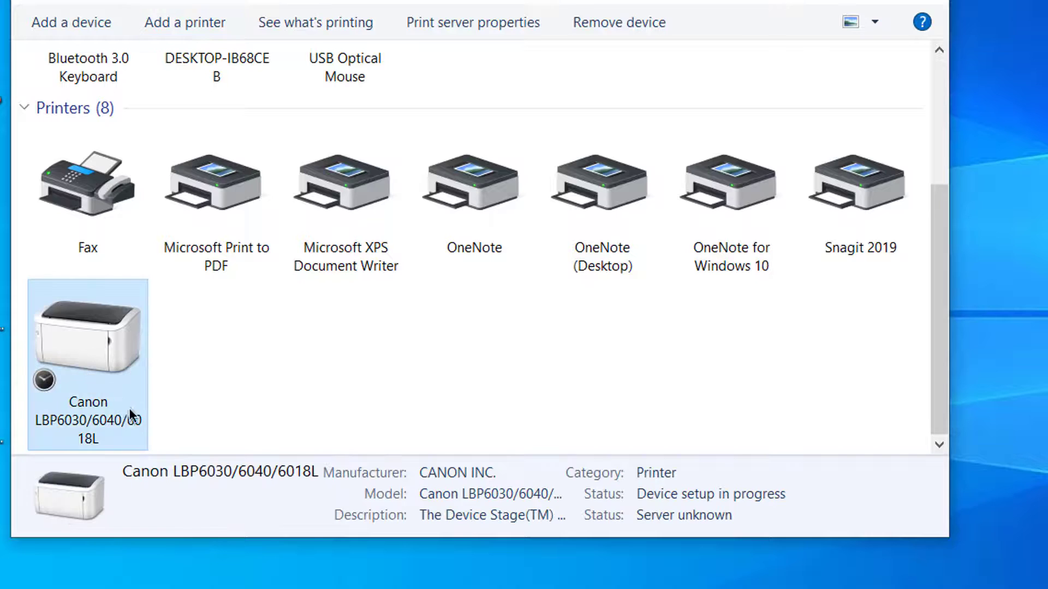